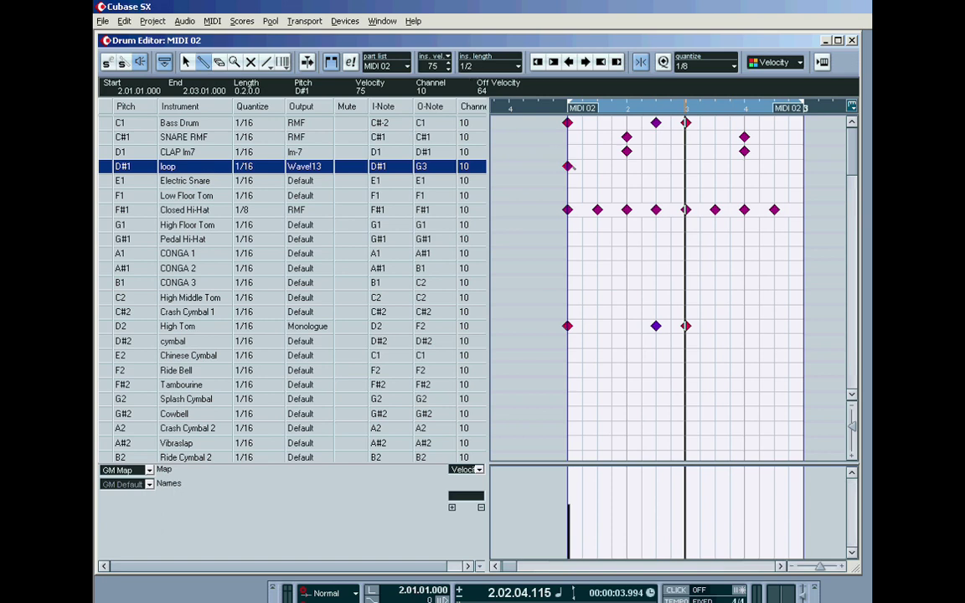
Start looped playback of drum part MIDI 02 in the Drum Editor
key(space)
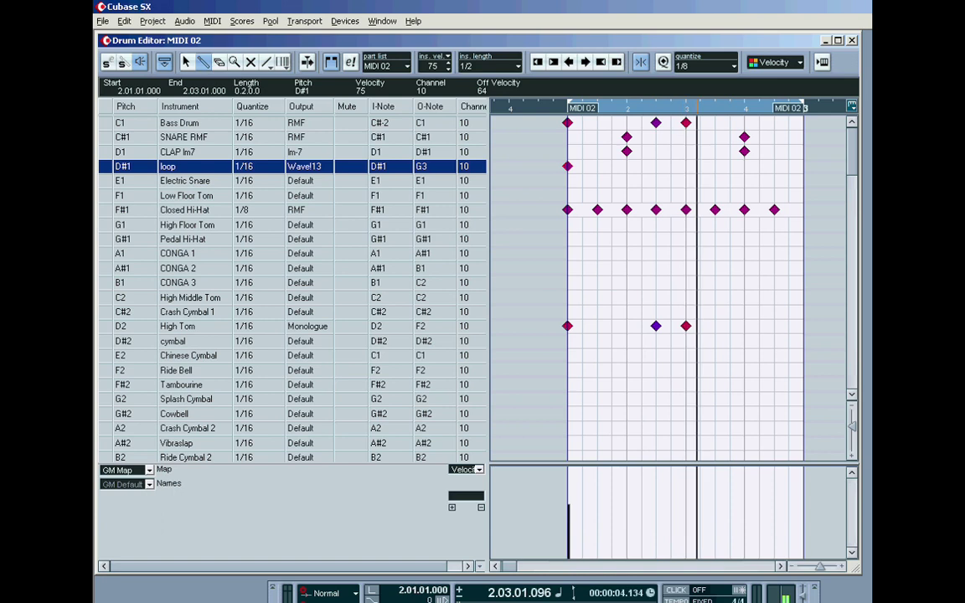
Lengthen the first D#1 loop note to 0.3.0.0 in the info line
click(247, 92)
key(Return)
scroll(249, 91, up, 1)
Return playback to the part start and add a second D#1 loop note at beat 2
key(KP_0)
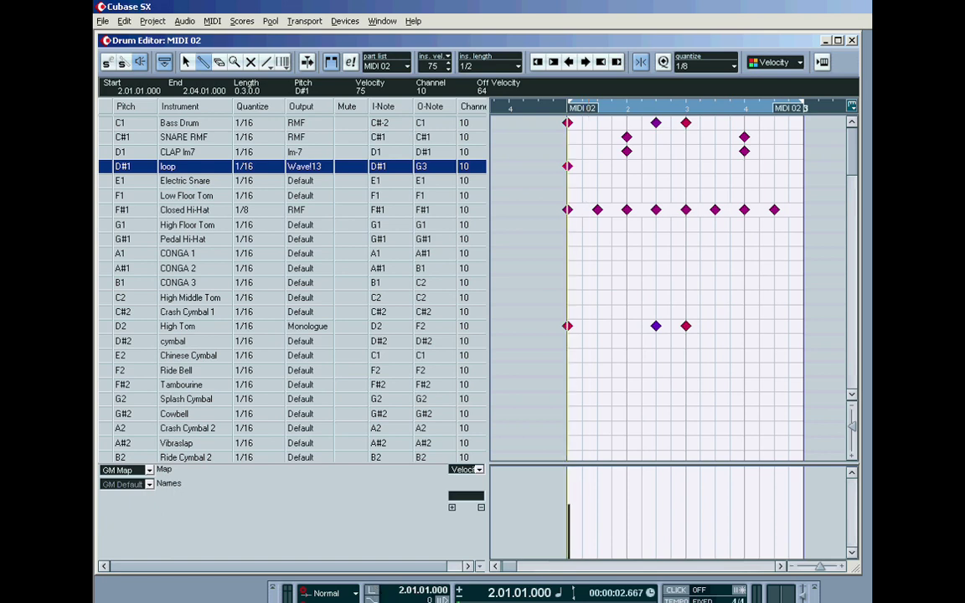
key(space)
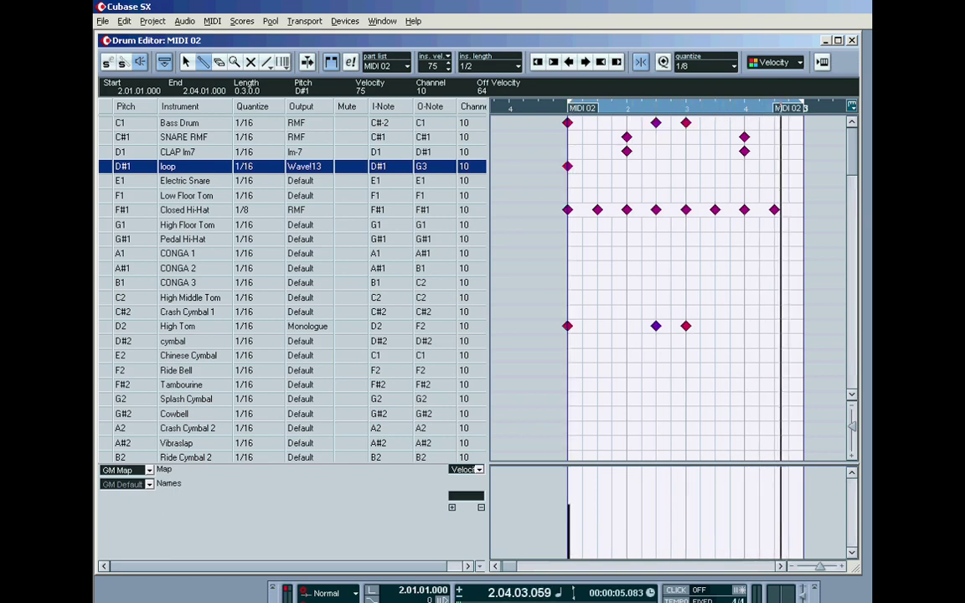
click(655, 166)
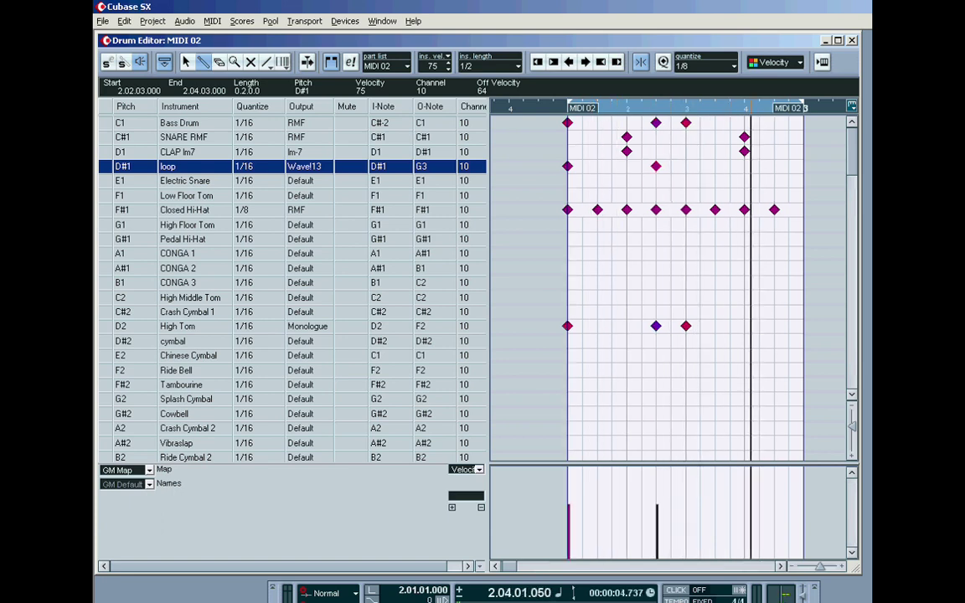
Delete the beat-2 loop note and set Insert Length to 1/4
click(656, 165)
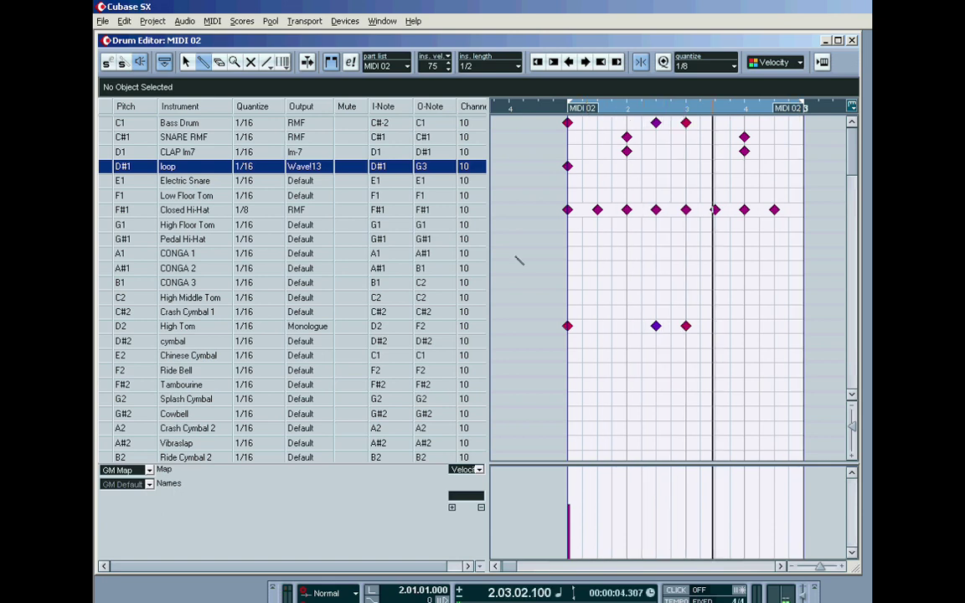
click(474, 65)
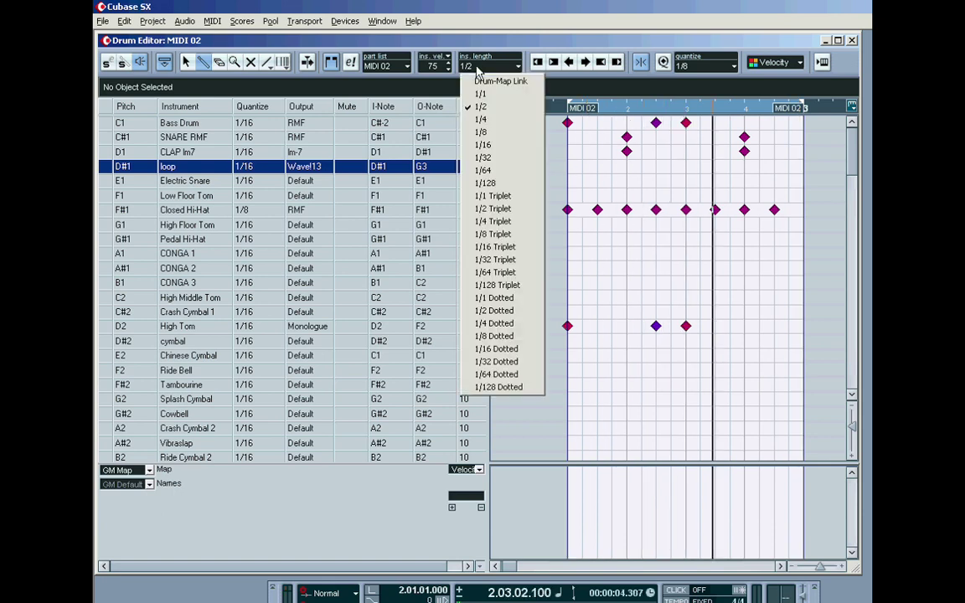
click(488, 121)
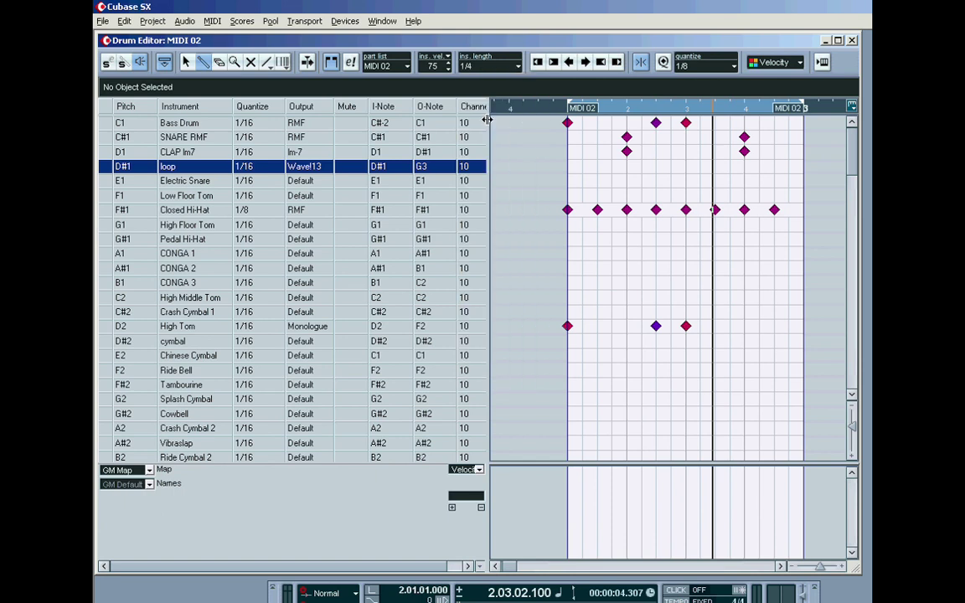
Draw quarter-note loop notes at the part start and two near bar 4
click(568, 166)
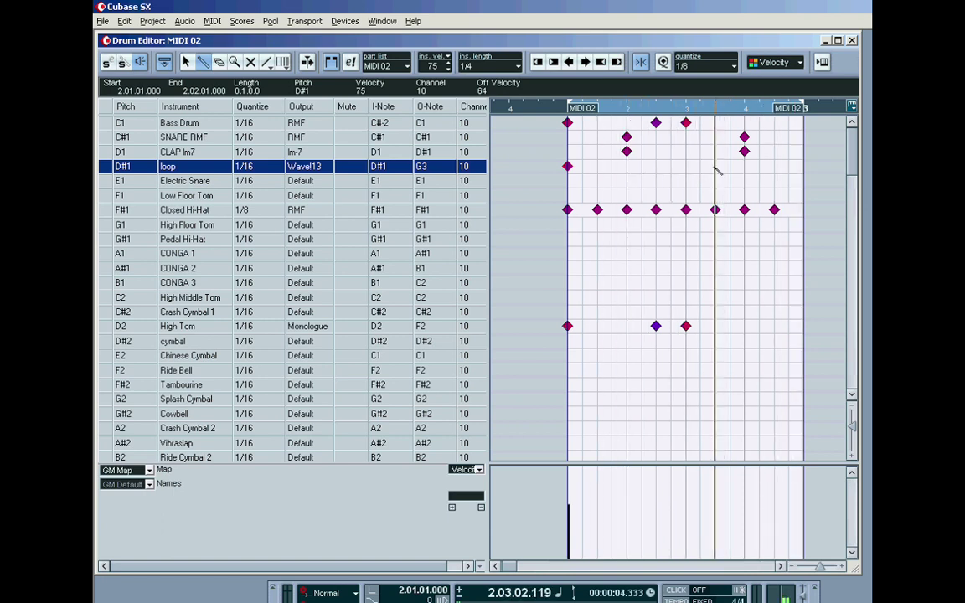
click(744, 166)
click(774, 166)
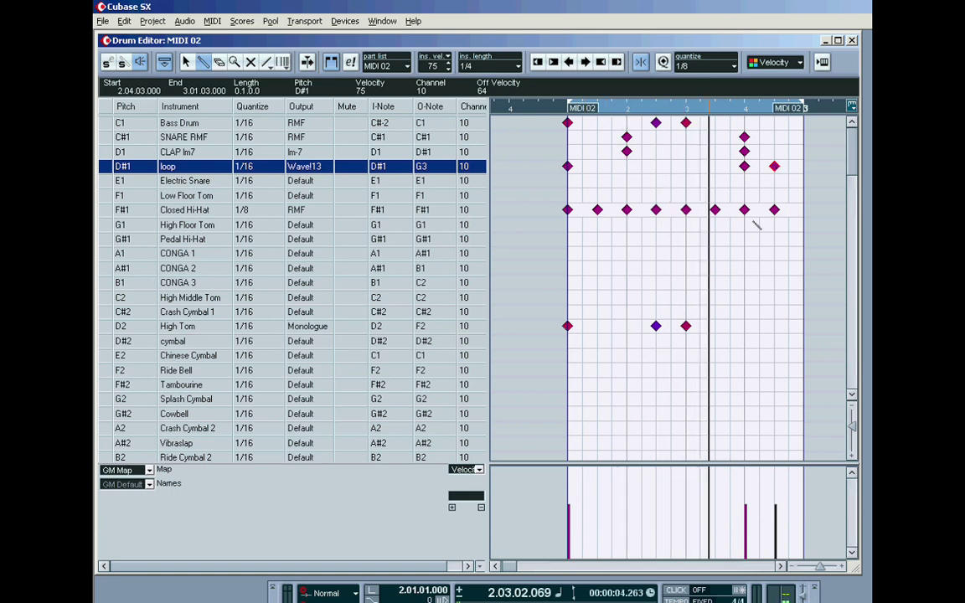
Delete the two end loop notes and redraw them as eighth notes
key(Delete)
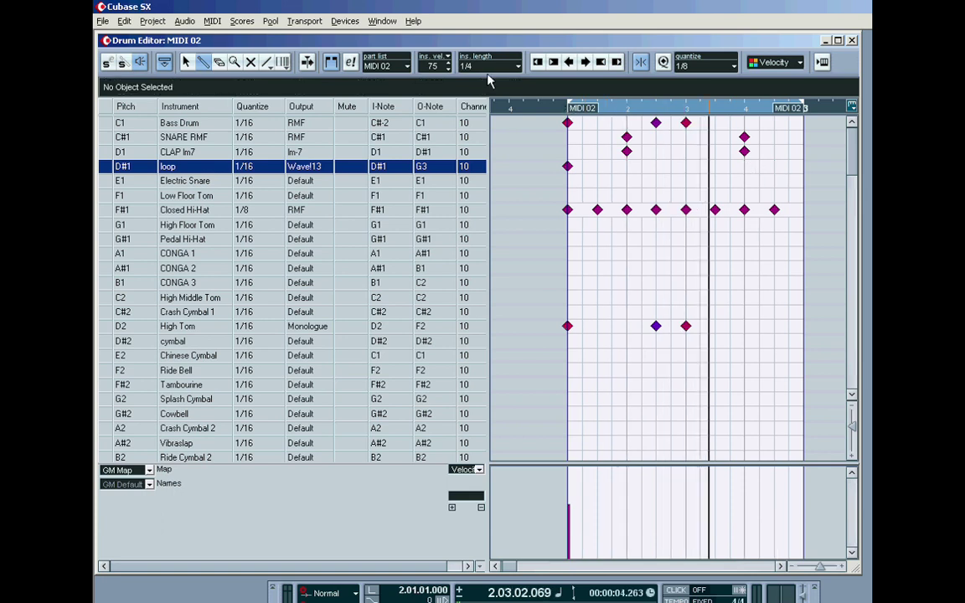
click(489, 69)
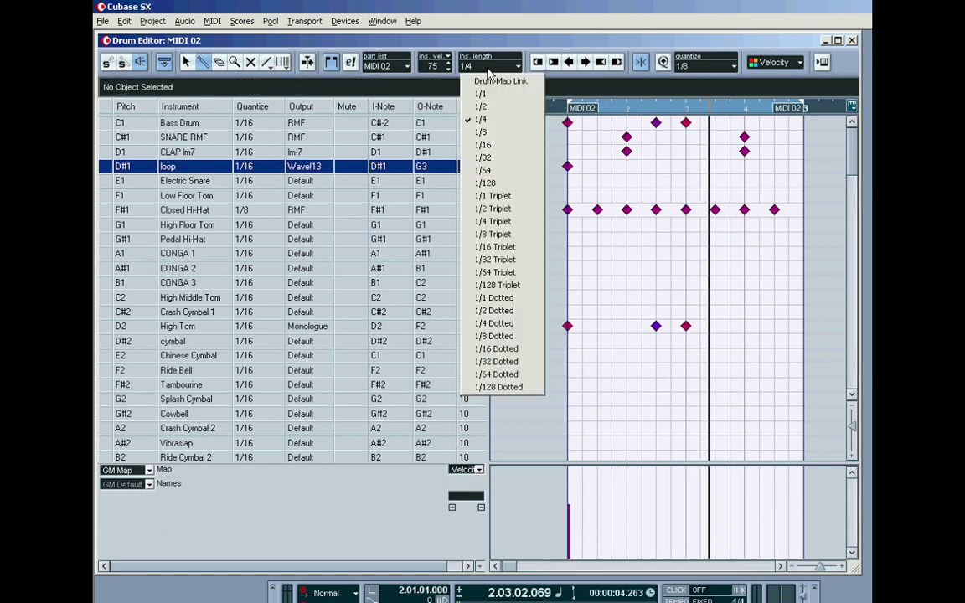
click(483, 132)
click(744, 166)
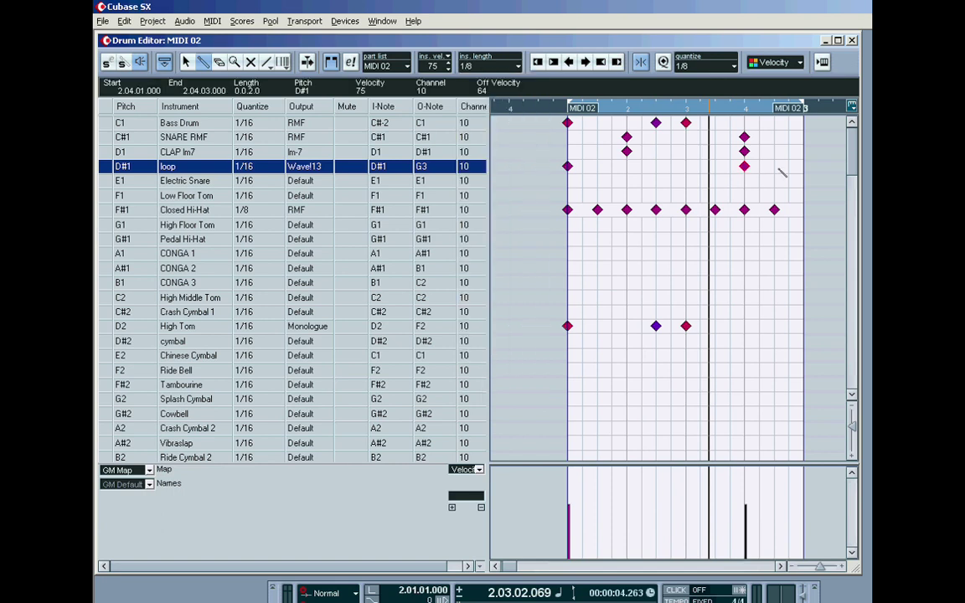
click(774, 166)
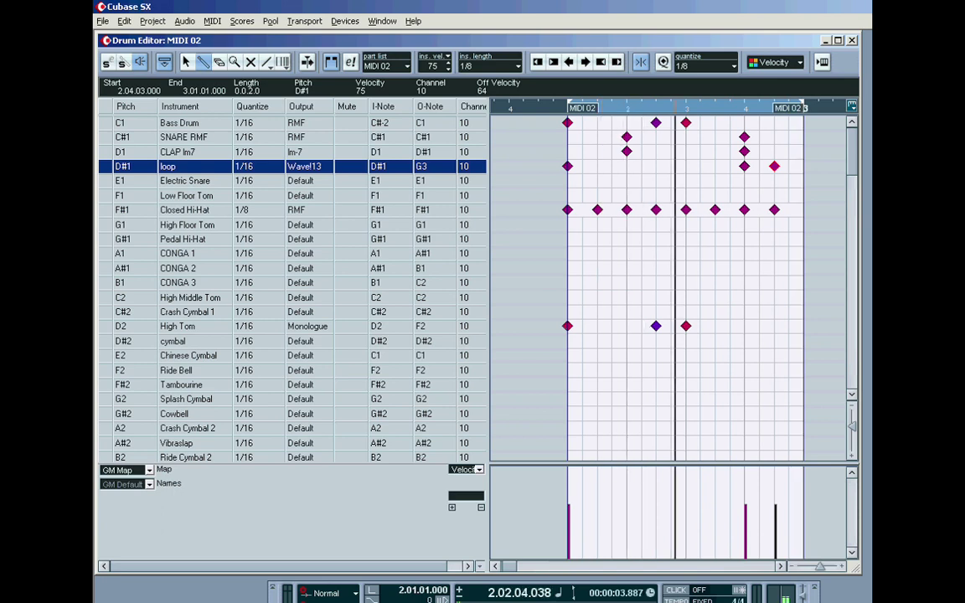
Replace the two end loop notes with sixteenth notes
click(744, 165)
click(775, 166)
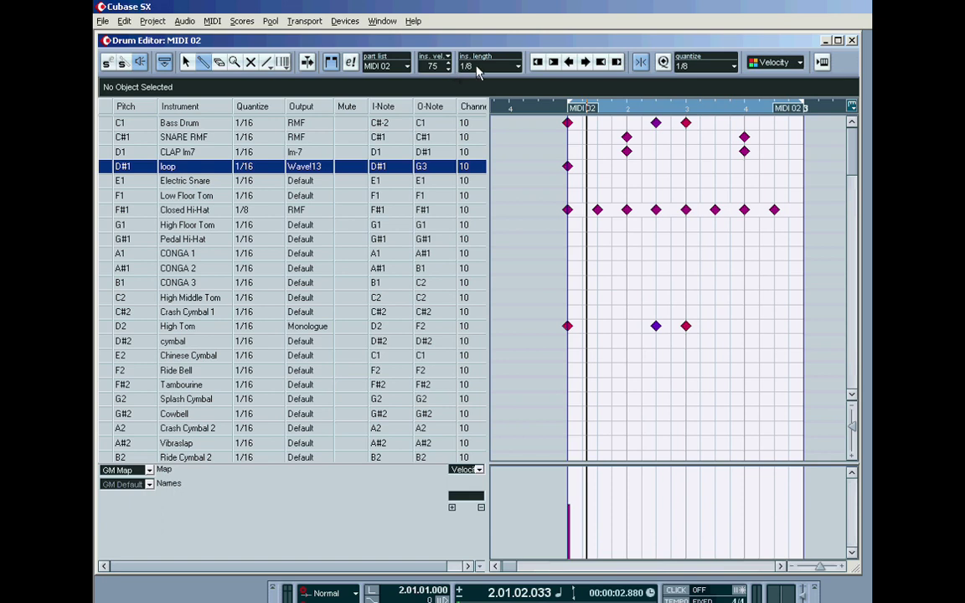
click(489, 65)
click(490, 146)
click(745, 166)
click(774, 166)
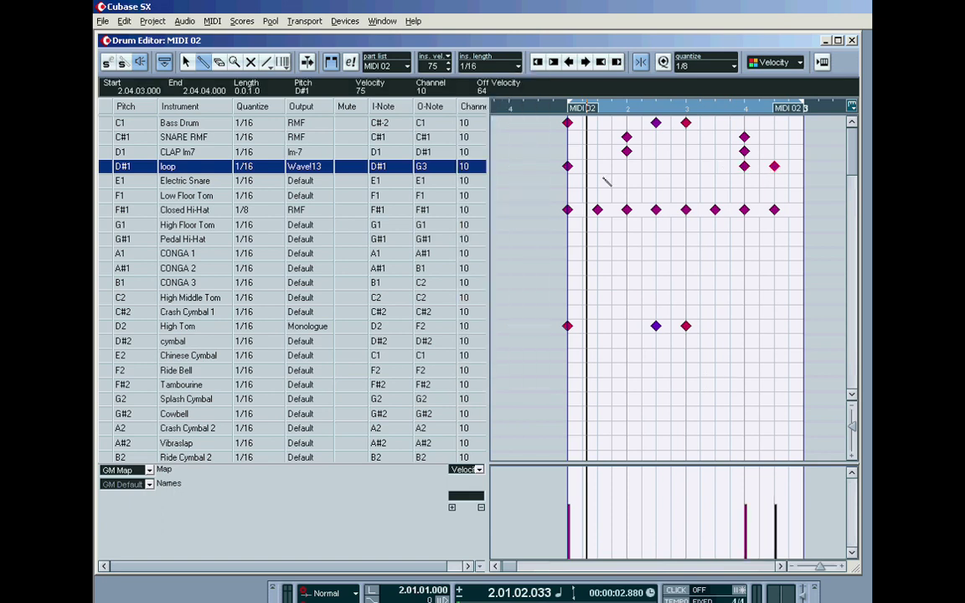
Redraw the first loop note as a half note with Insert Length 1/2
click(568, 167)
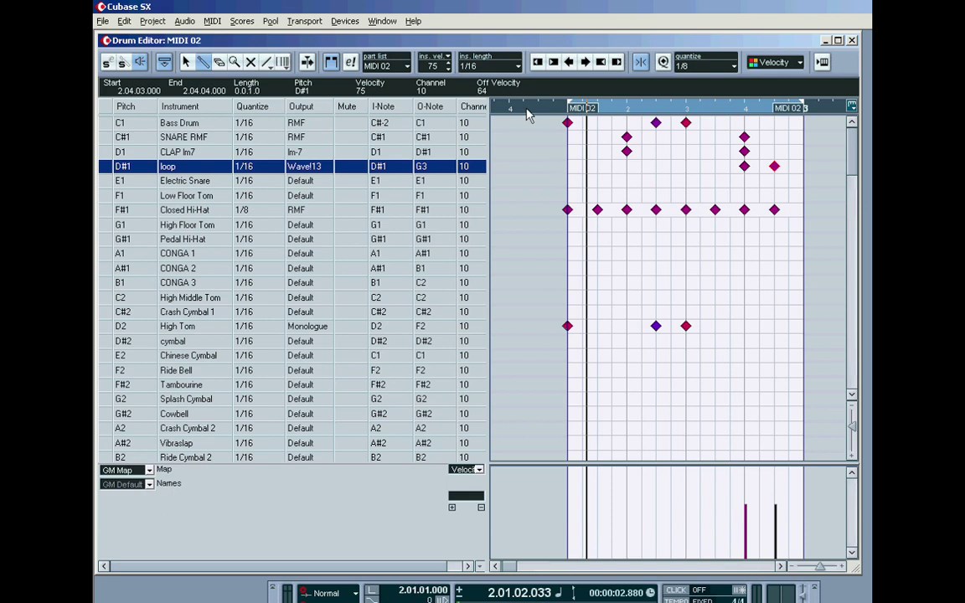
click(474, 67)
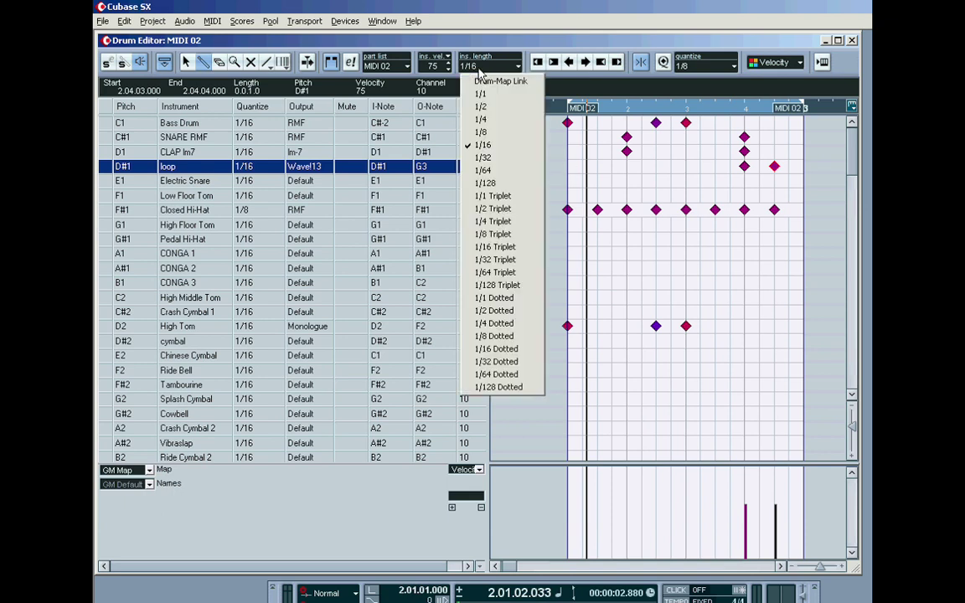
click(481, 107)
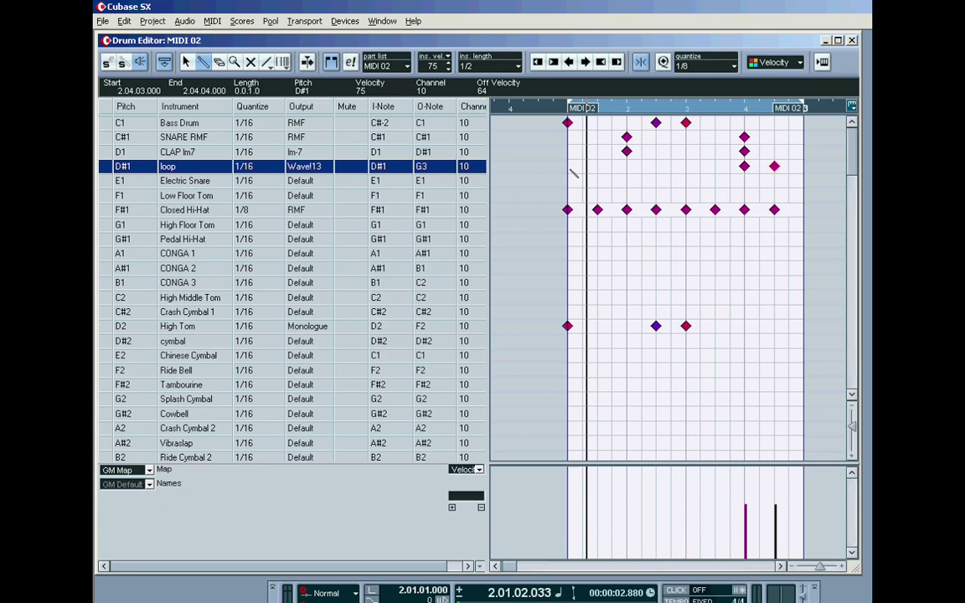
click(567, 165)
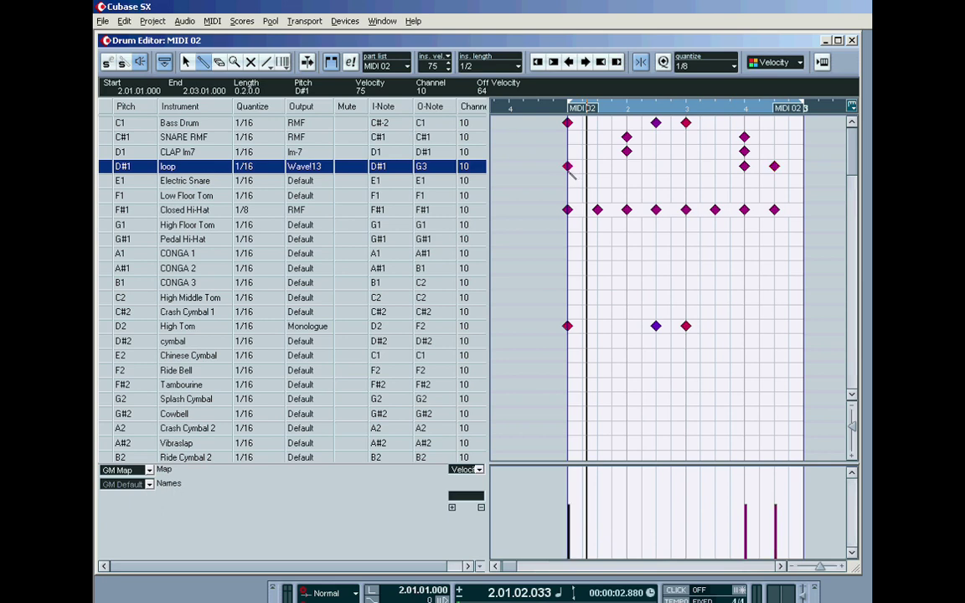
click(247, 90)
Raise the start loop note's length from 0.2.0.0 to 0.3.0.0
key(Return)
scroll(219, 92, up, 1)
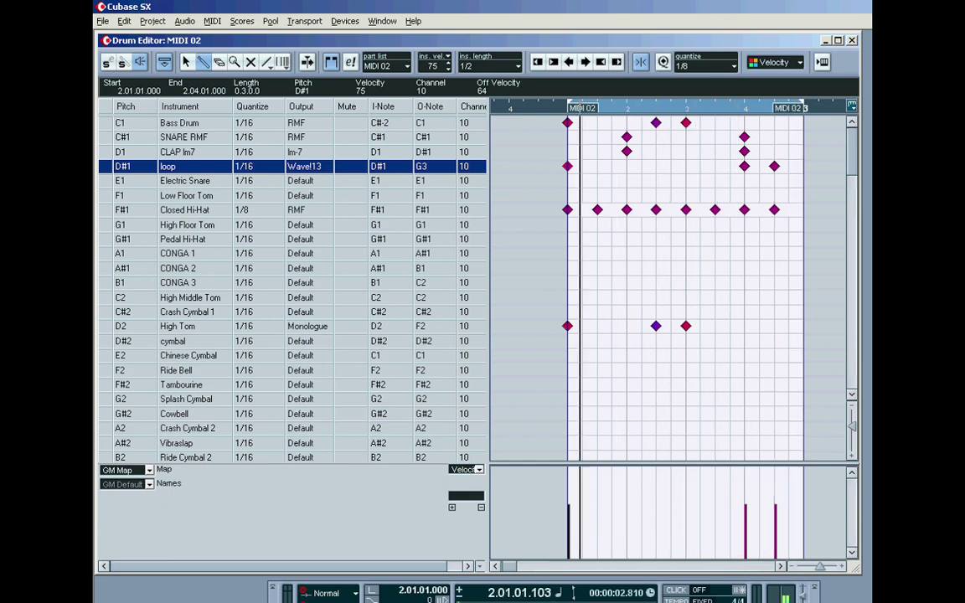
Change the loop row's O-Note, trying A3 and B3 before settling on B2
double_click(422, 167)
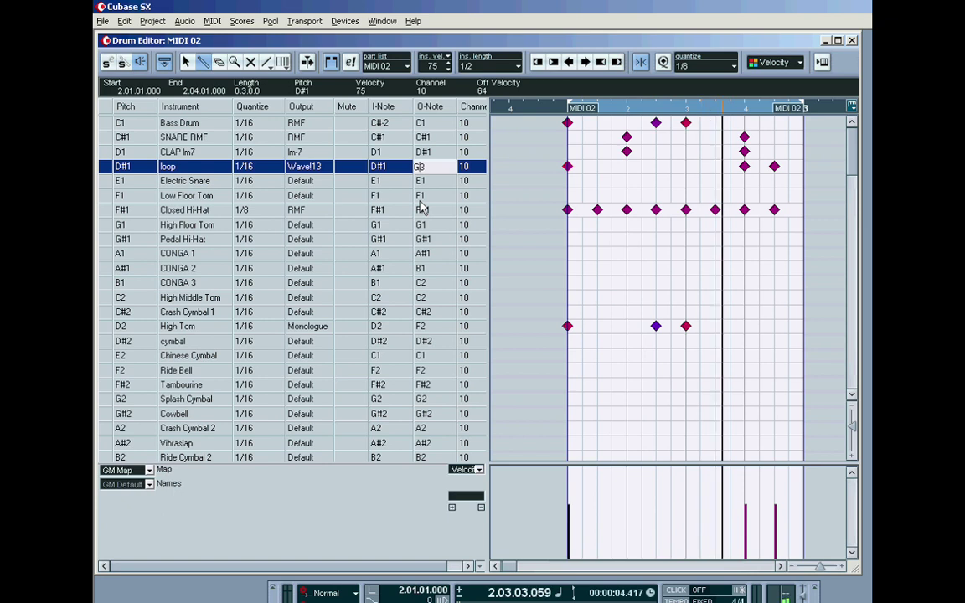
text(A3)
key(Return)
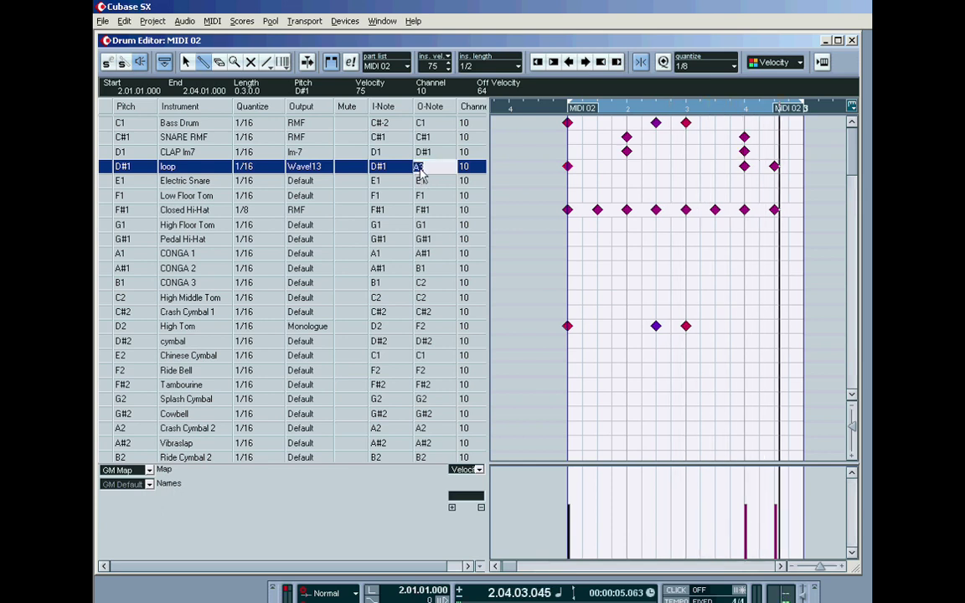
double_click(421, 166)
text(B3)
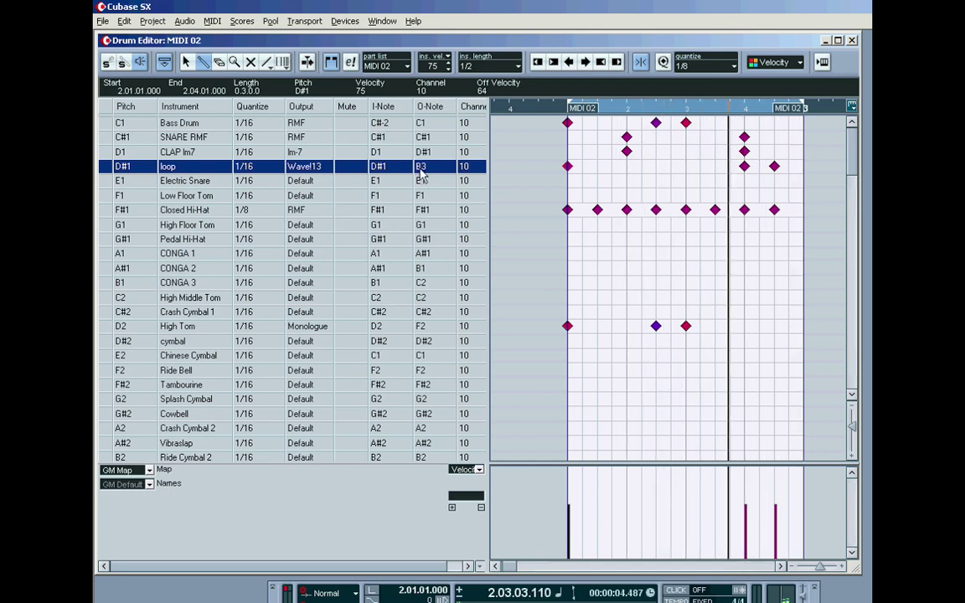
key(Return)
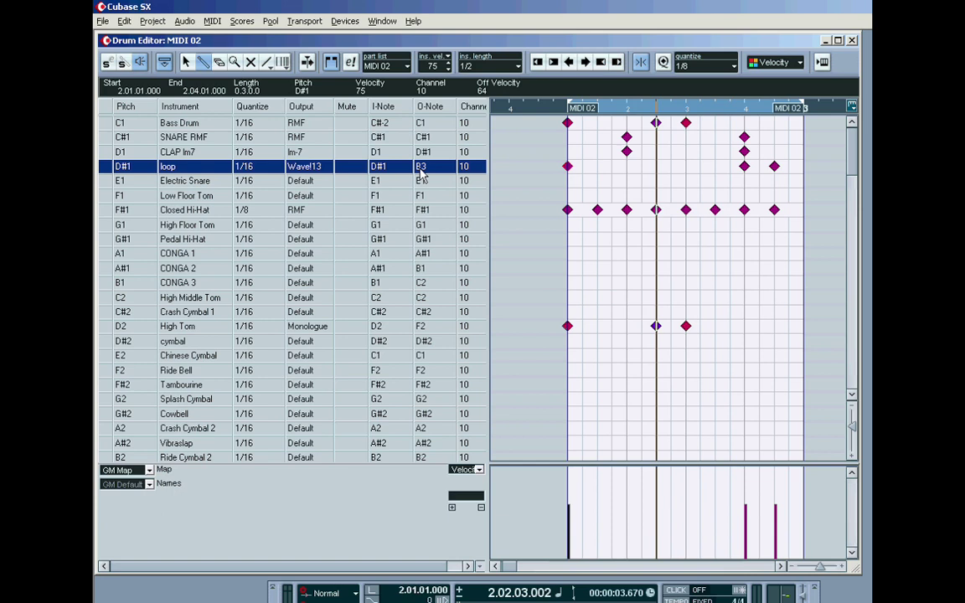
double_click(425, 167)
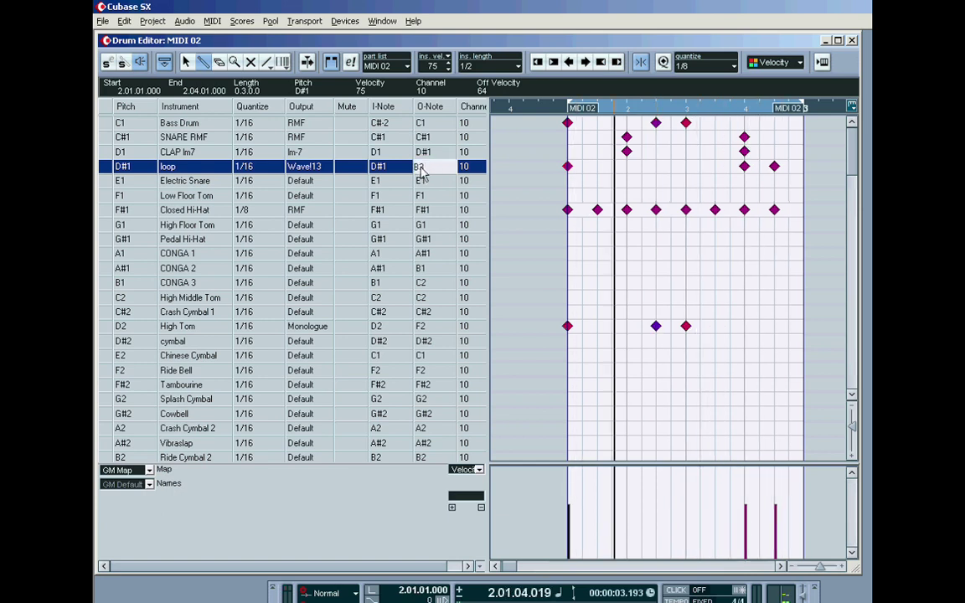
text(B2)
key(Return)
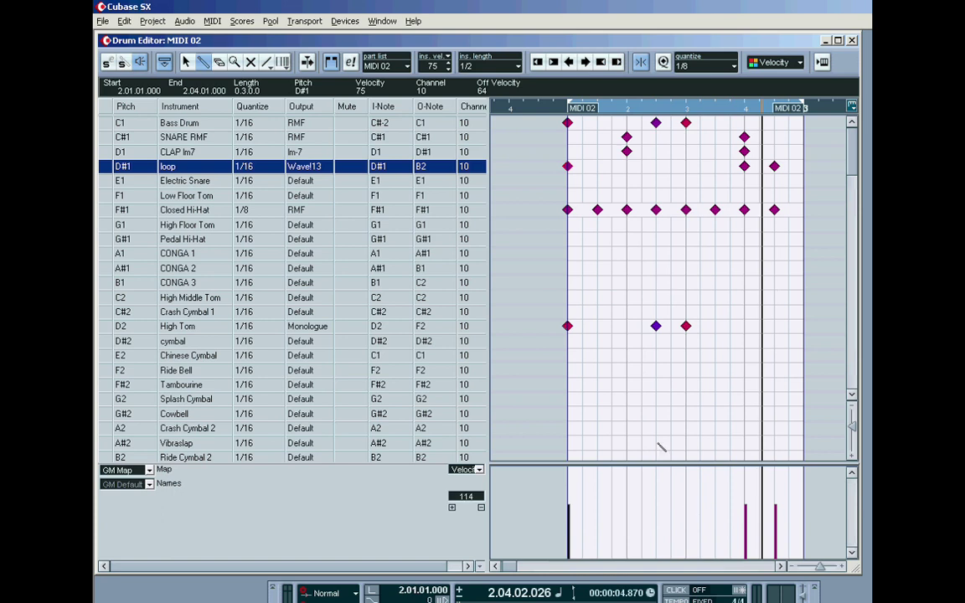
Erase the start loop note and both end loop notes from the D#1 row
click(568, 166)
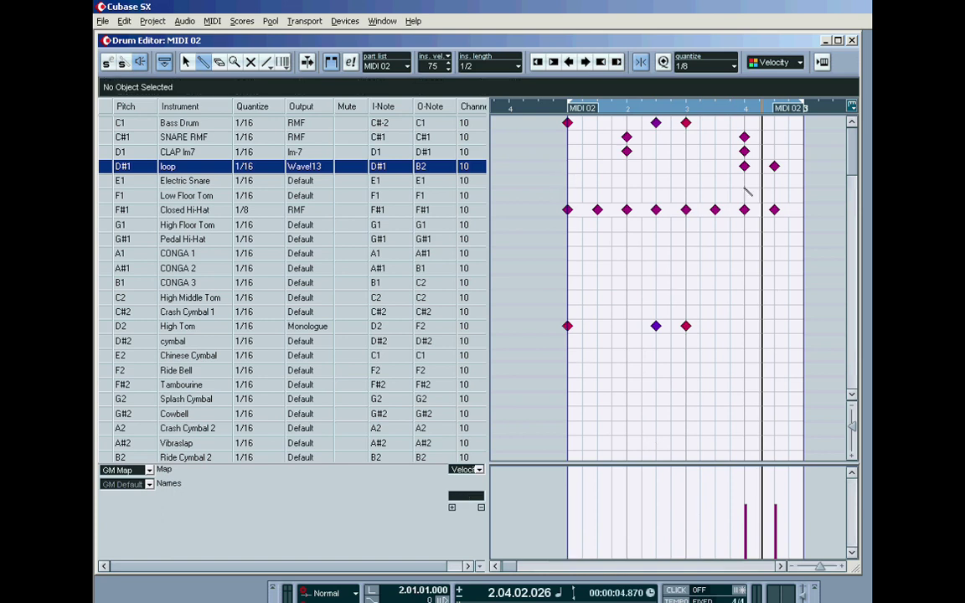
click(745, 166)
click(774, 166)
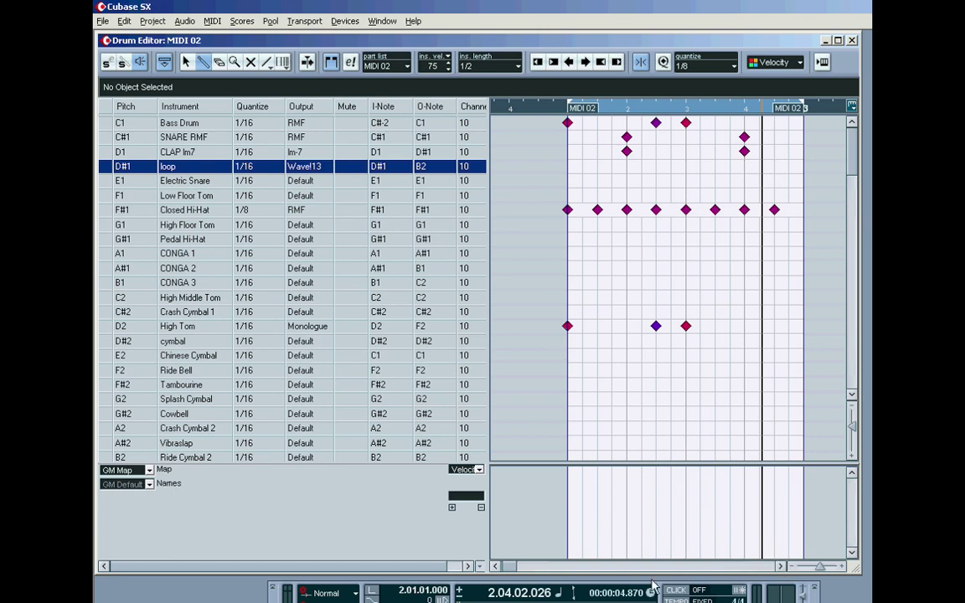
Move the playhead earlier and widen the grid with the horizontal zoom slider
click(685, 111)
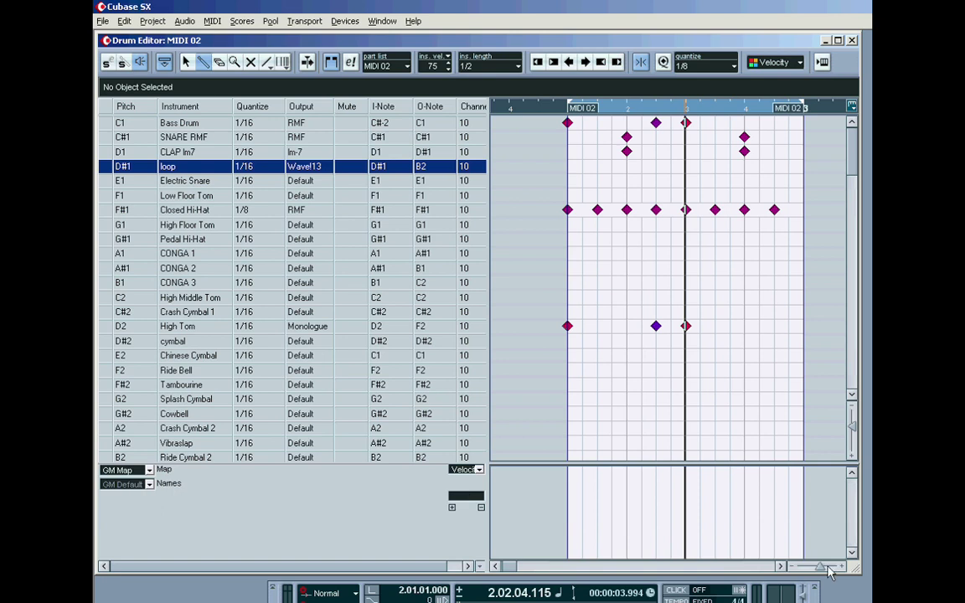
drag(829, 571, 846, 573)
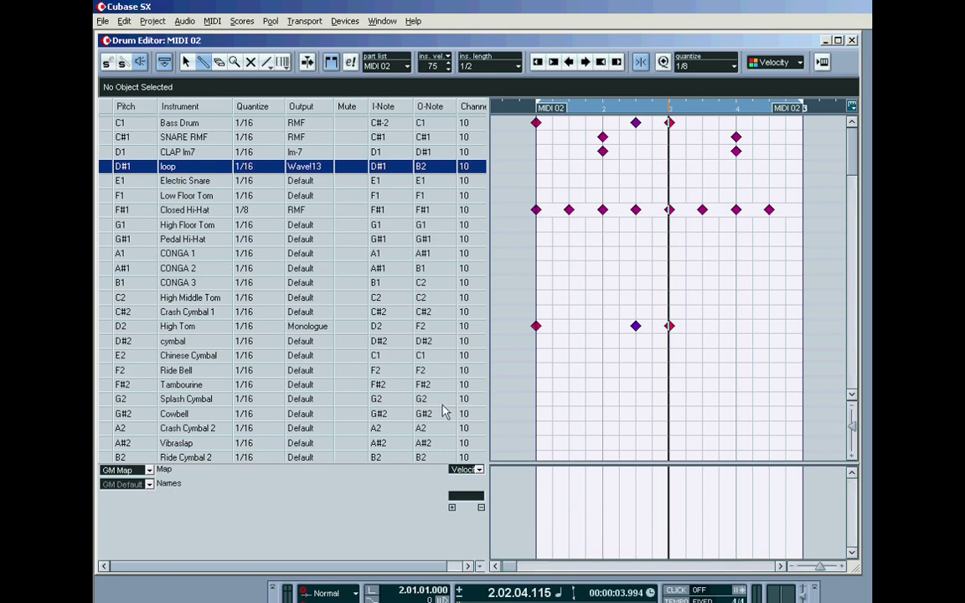
click(103, 255)
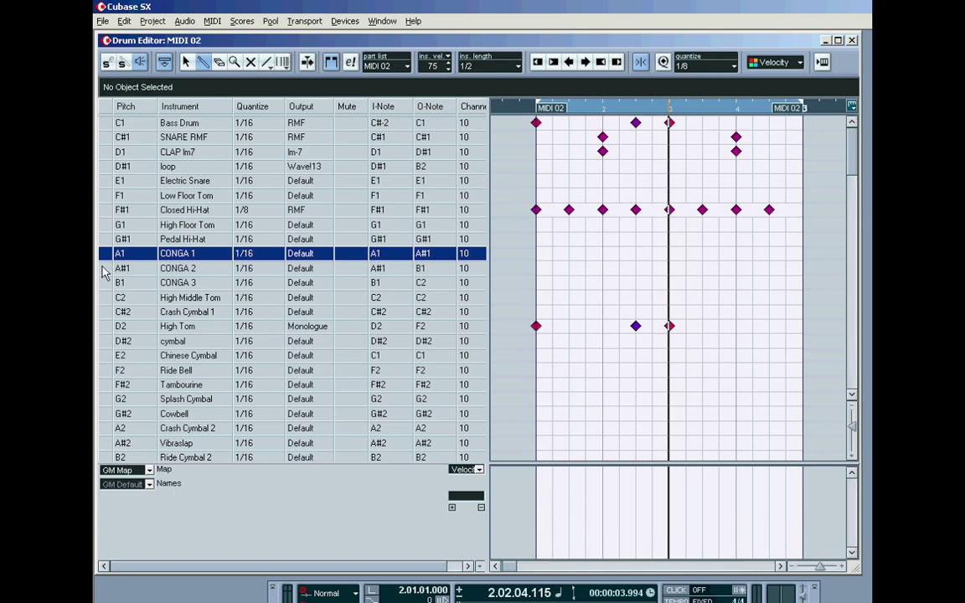
click(101, 268)
click(106, 284)
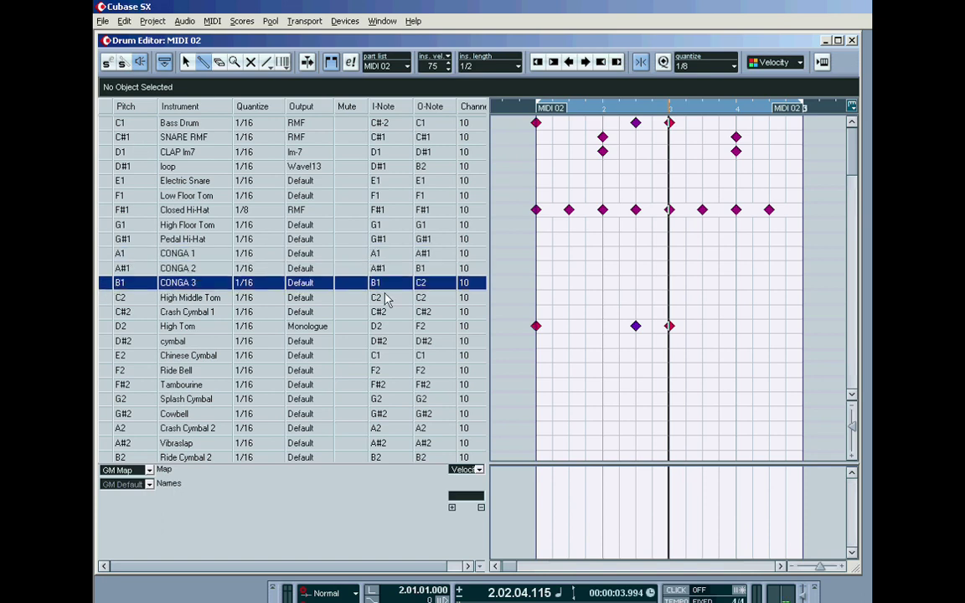
click(823, 64)
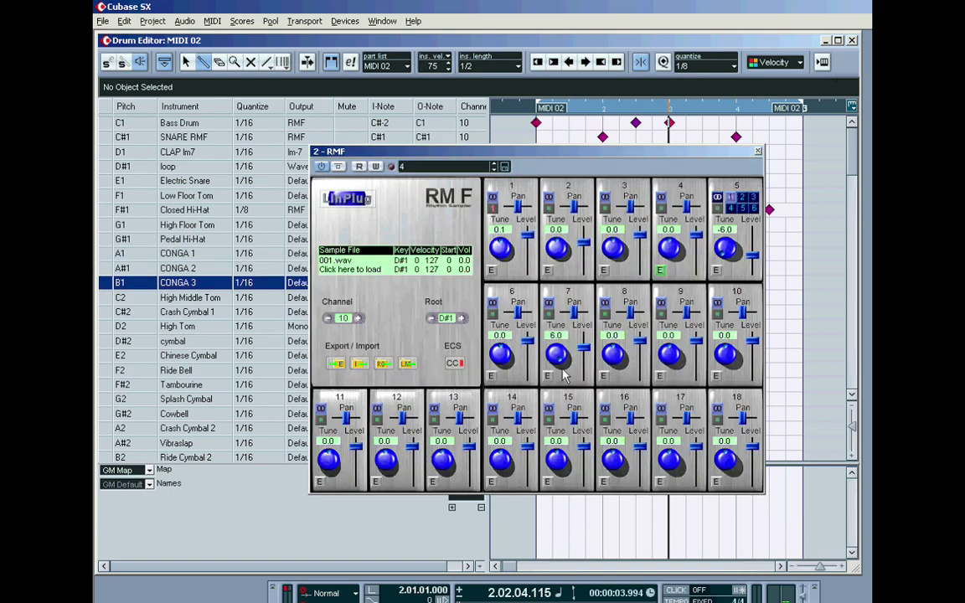
click(321, 483)
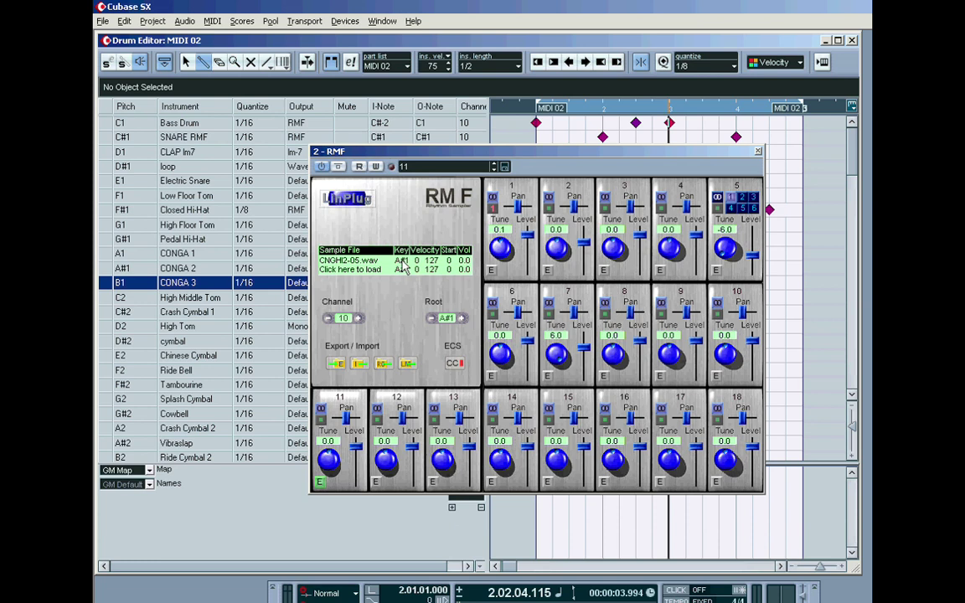
click(376, 482)
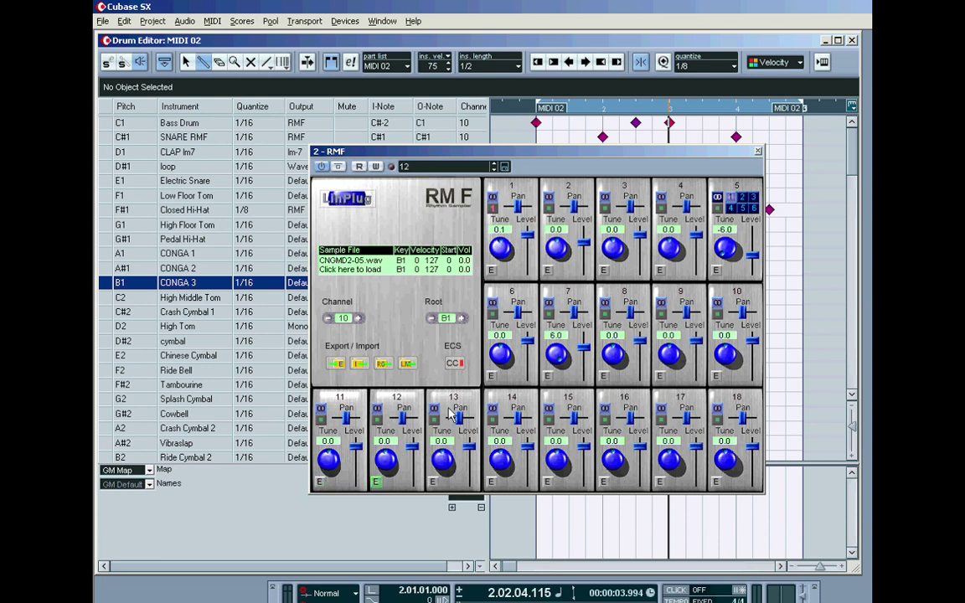
click(433, 482)
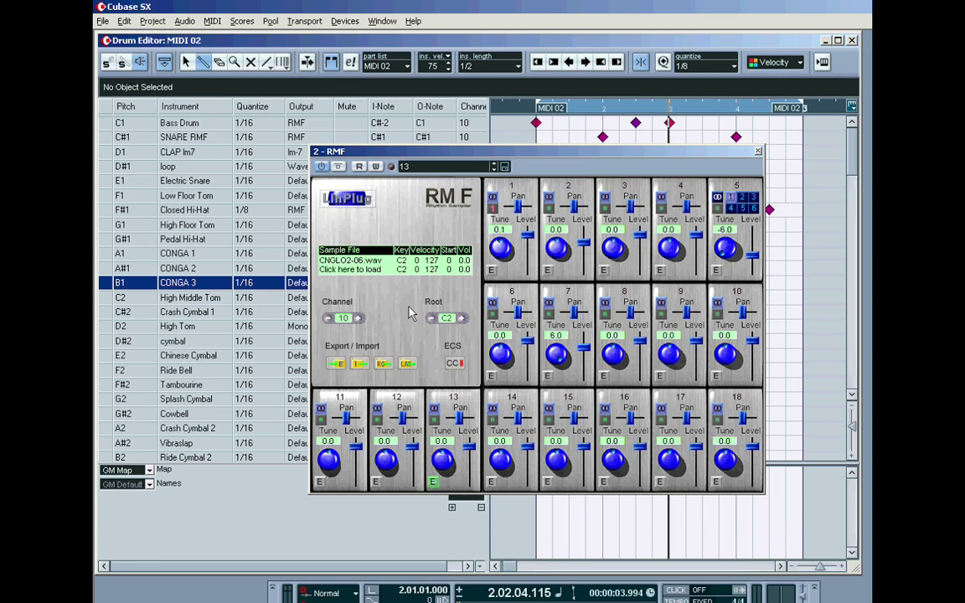
click(758, 151)
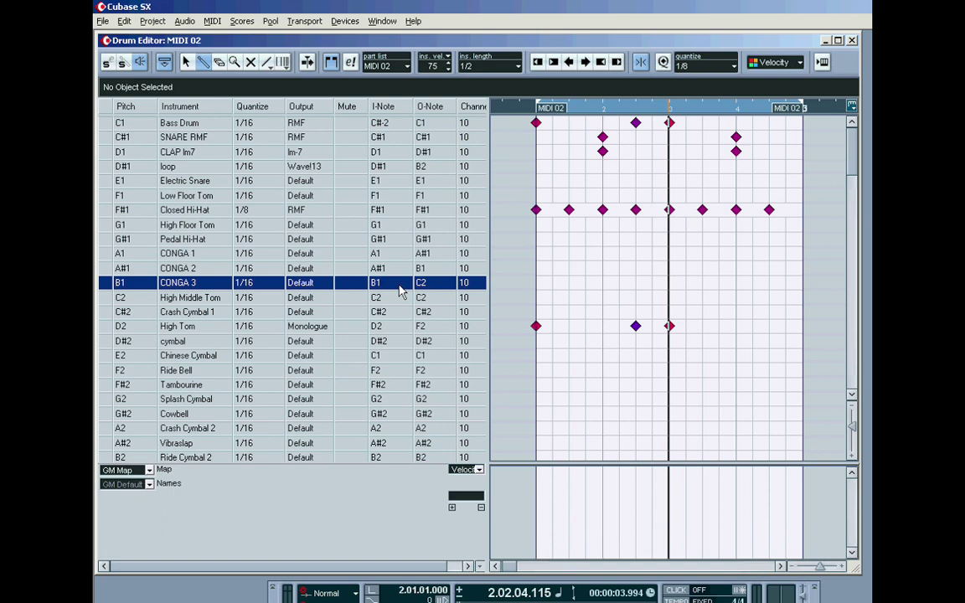
click(417, 255)
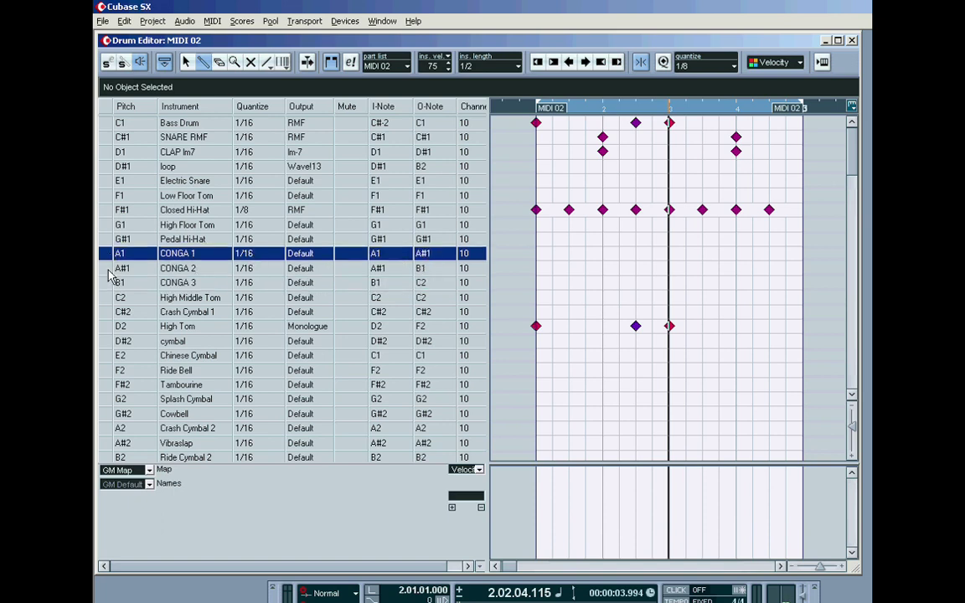
click(434, 270)
click(116, 282)
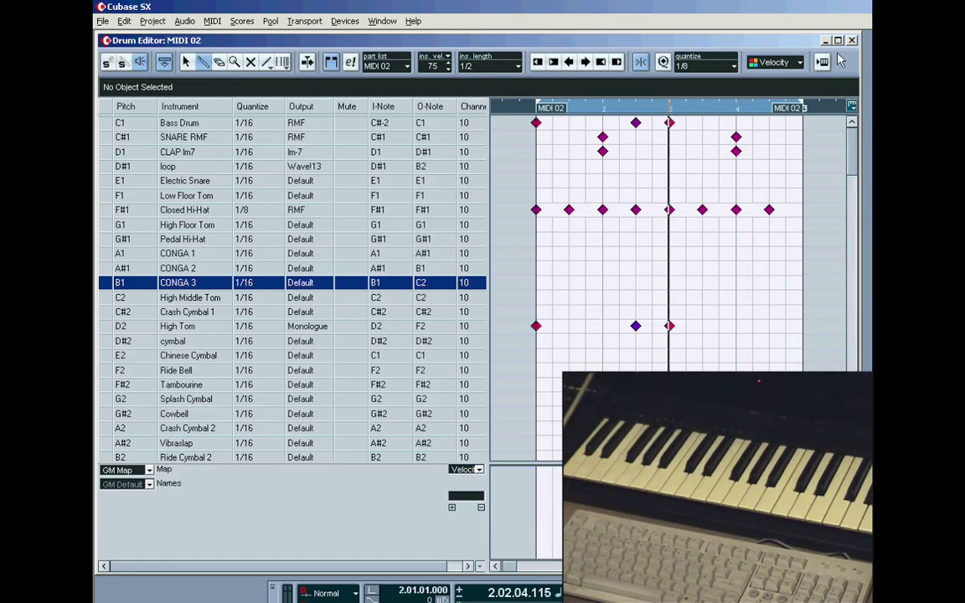
Set the I-Notes of CONGA 1, 2 and 3 to A#1, B1 and C2
double_click(376, 256)
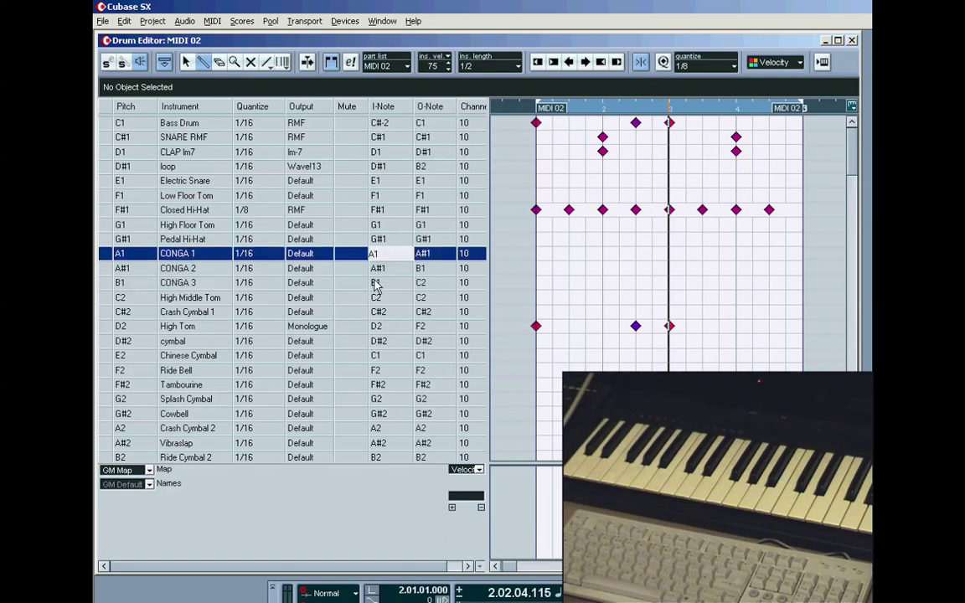
text(#)
key(Down)
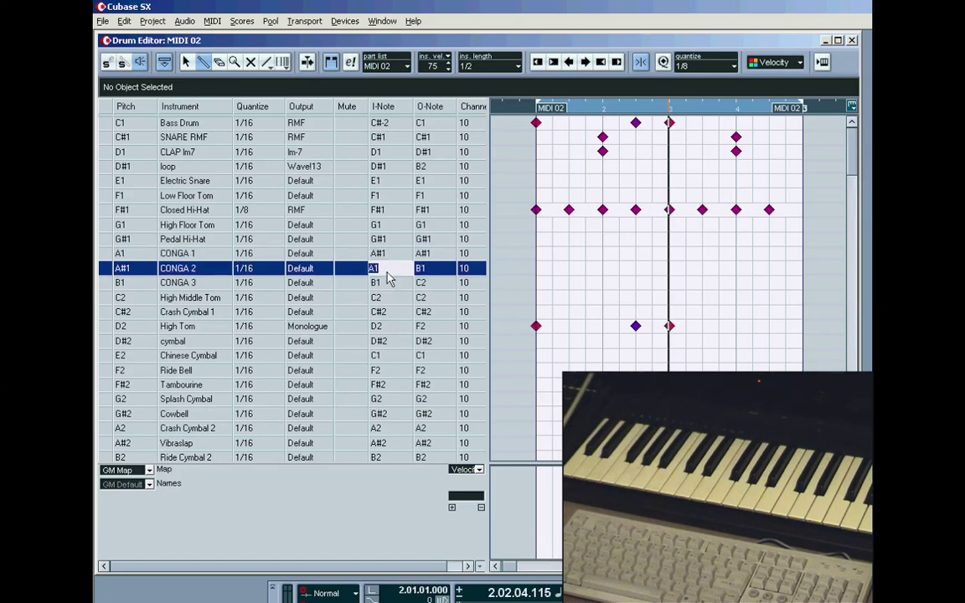
text(b1)
key(Return)
click(375, 285)
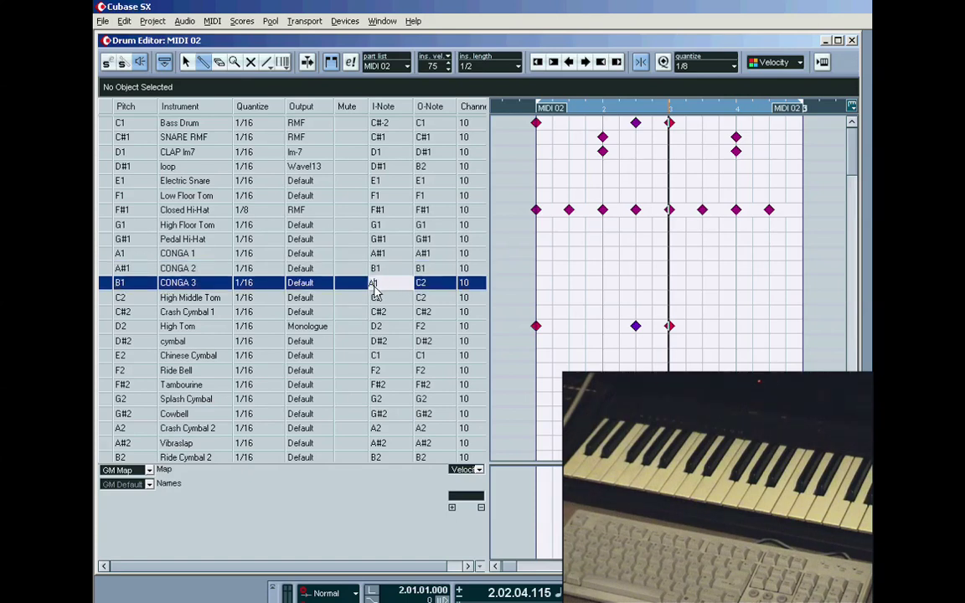
key(BackSpace)
text(C2)
click(473, 239)
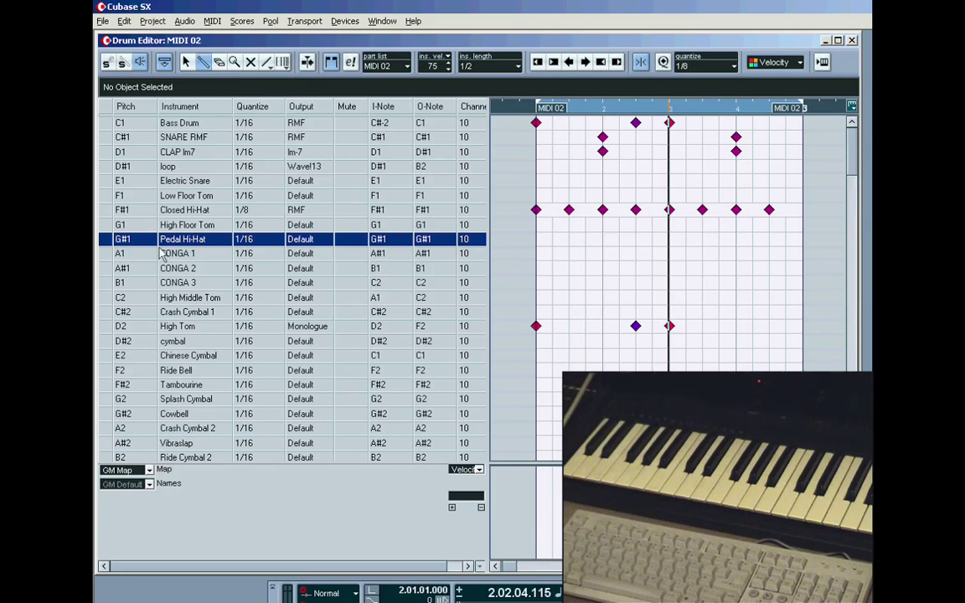
Select the CONGA 1, CONGA 2 and CONGA 3 rows
click(112, 254)
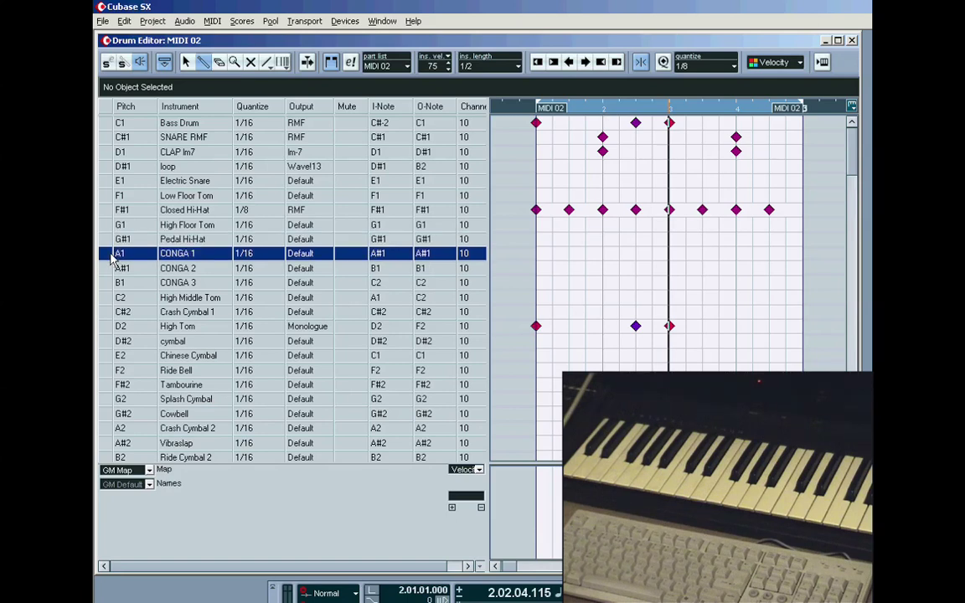
click(109, 268)
click(110, 283)
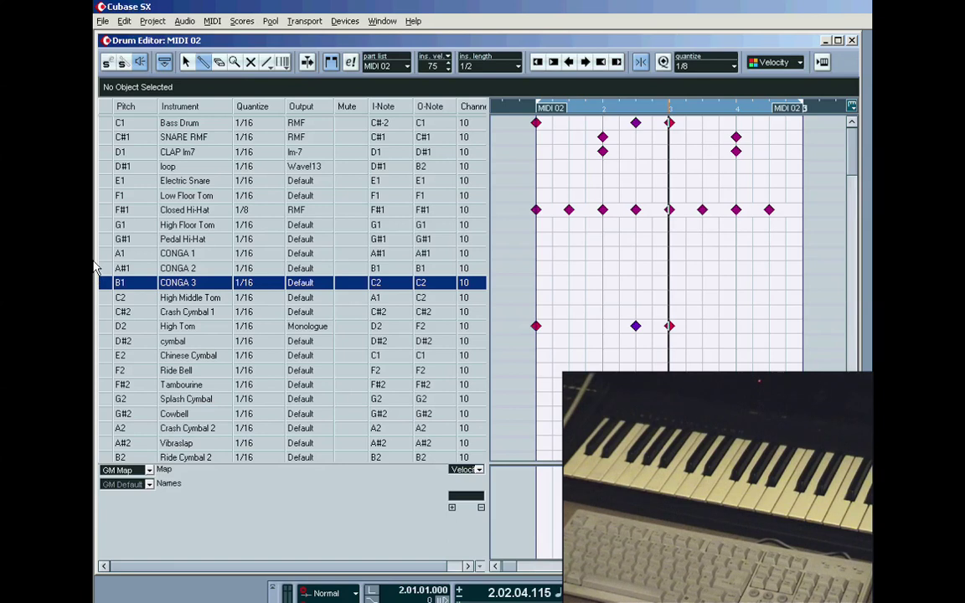
Enter I-Notes F#2, G#2 and A#2 for CONGA 1, 2 and 3
click(115, 253)
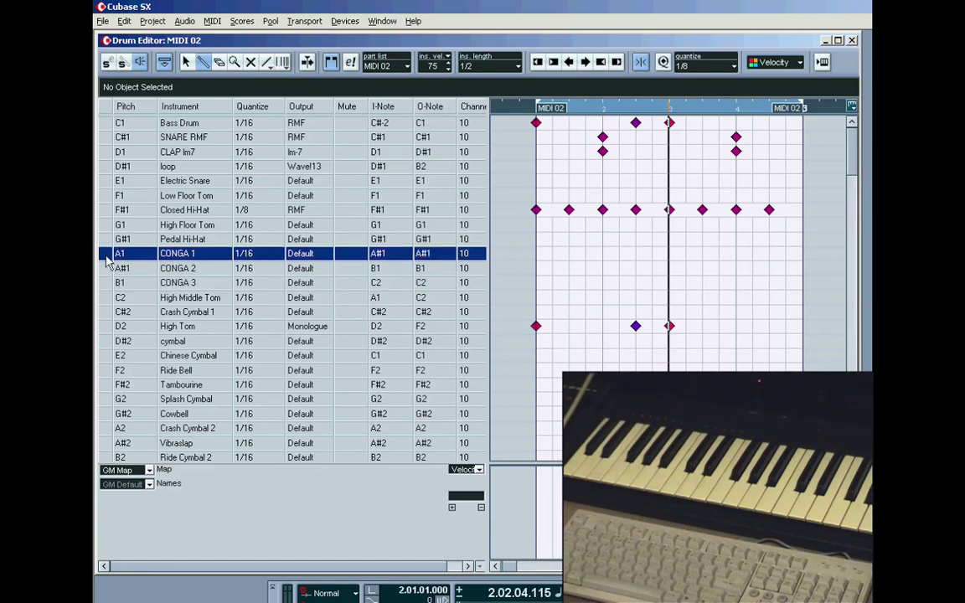
double_click(378, 256)
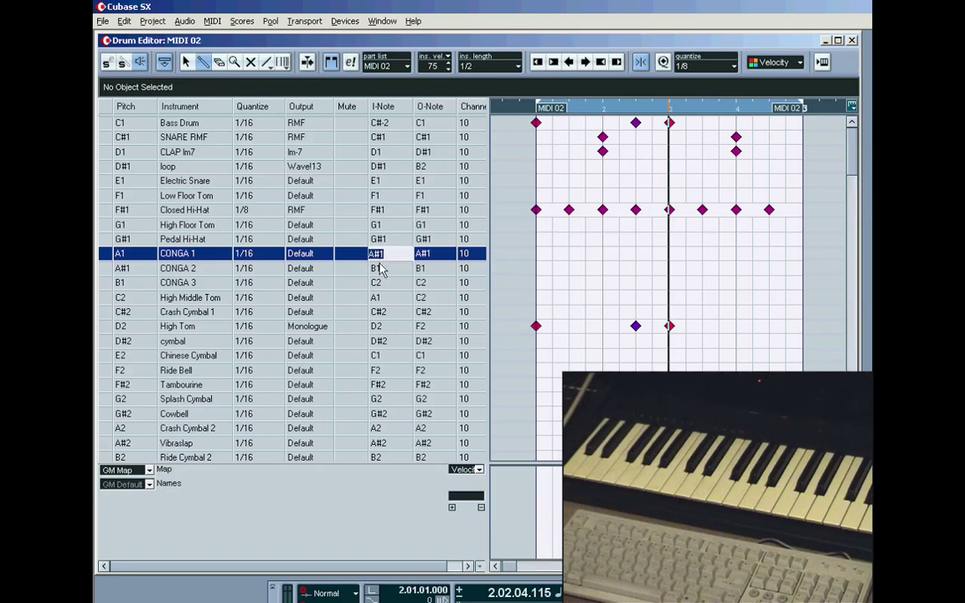
text(F#2)
double_click(376, 272)
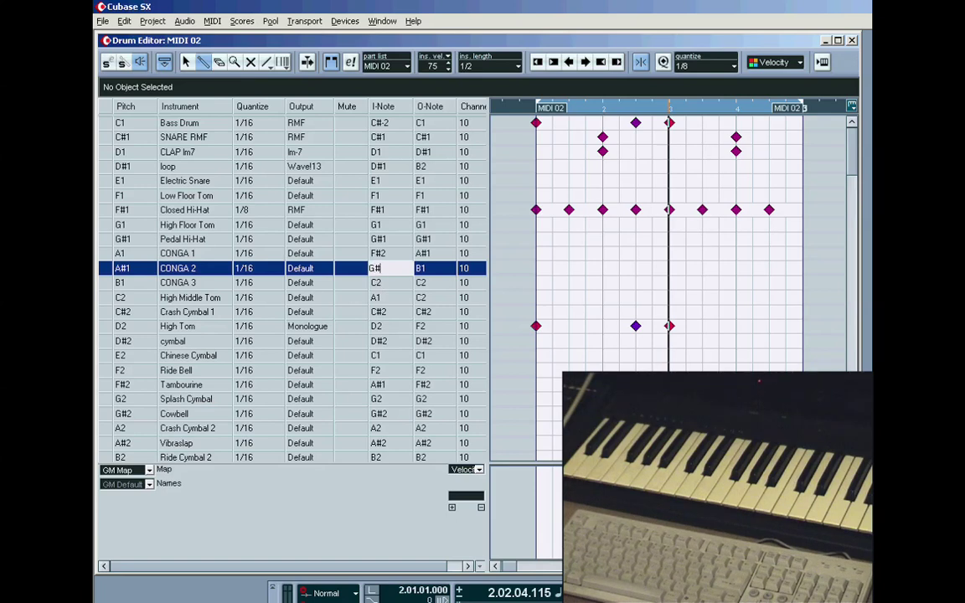
double_click(379, 283)
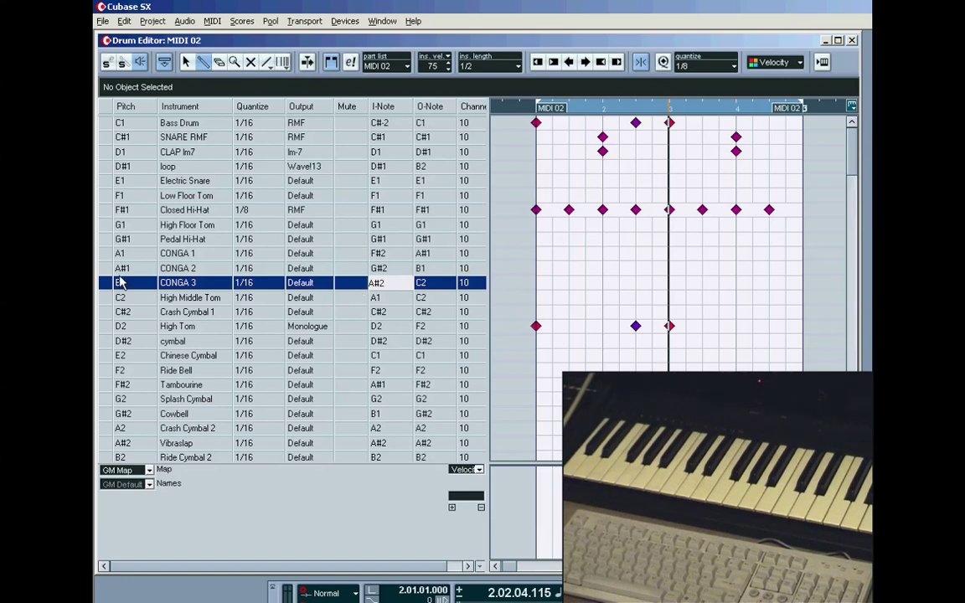
key(Return)
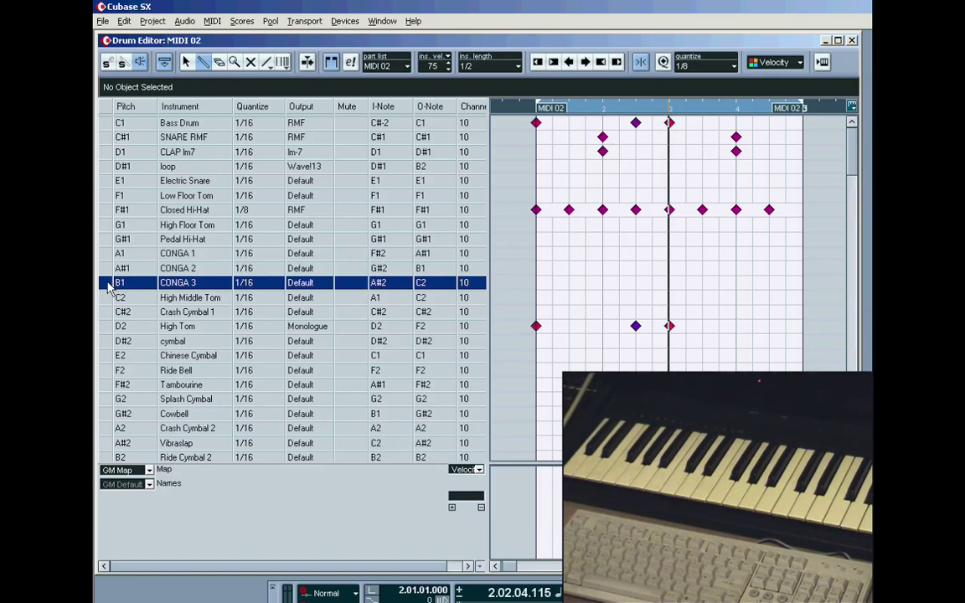